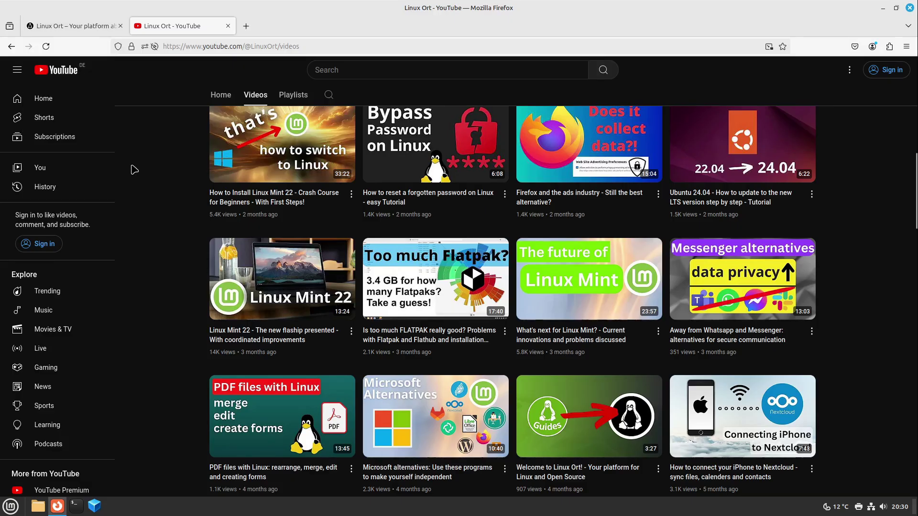
Step: Switch Firefox to the Linux Ort website tab
key("ctrl+Page_Up")
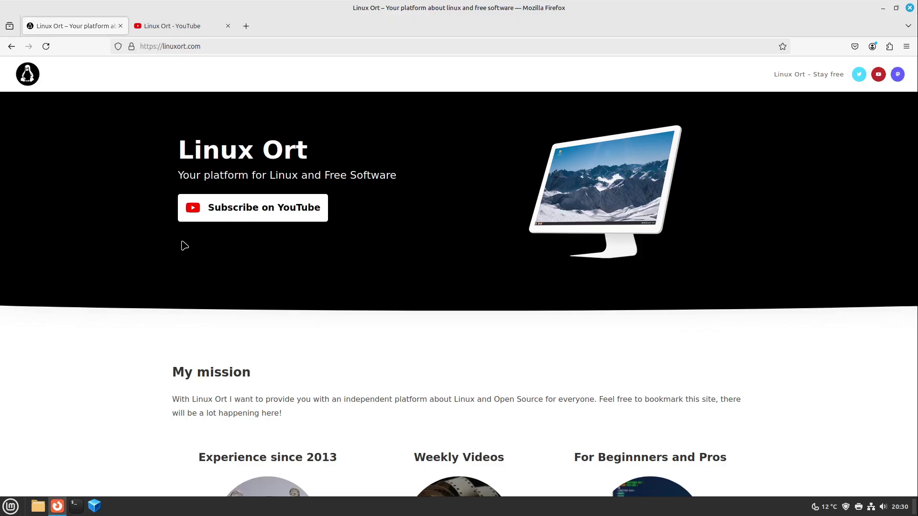
Step: Hide Firefox, launch Timeshift via a 'time' menu search with the admin password, and start the Wizard
key("super+d")
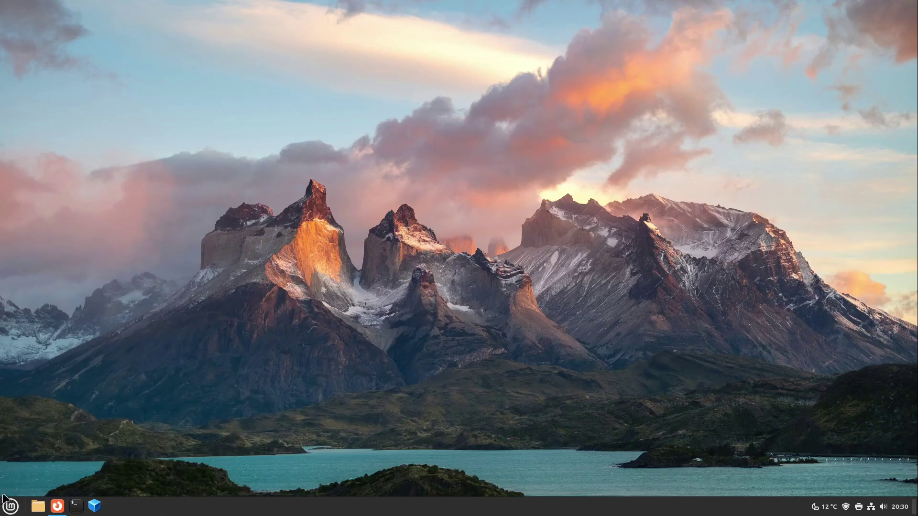
left_click(12, 507)
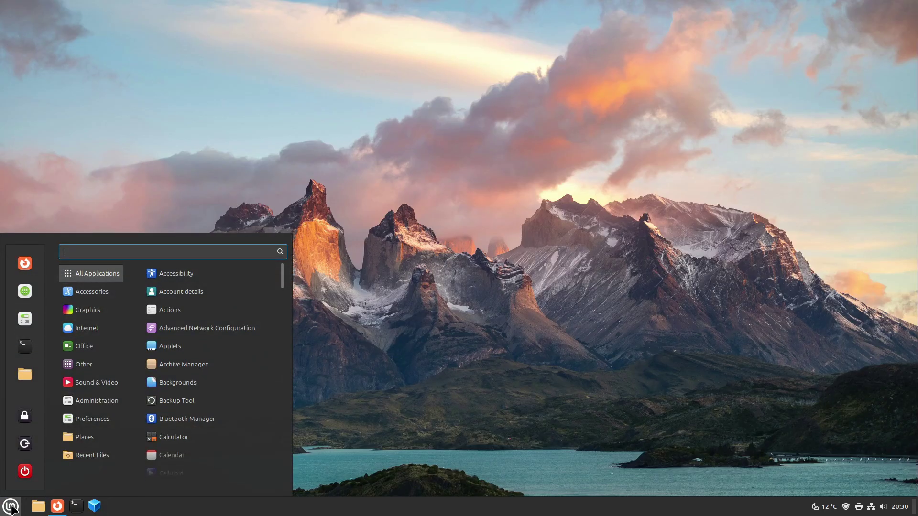
type("time")
key("Return")
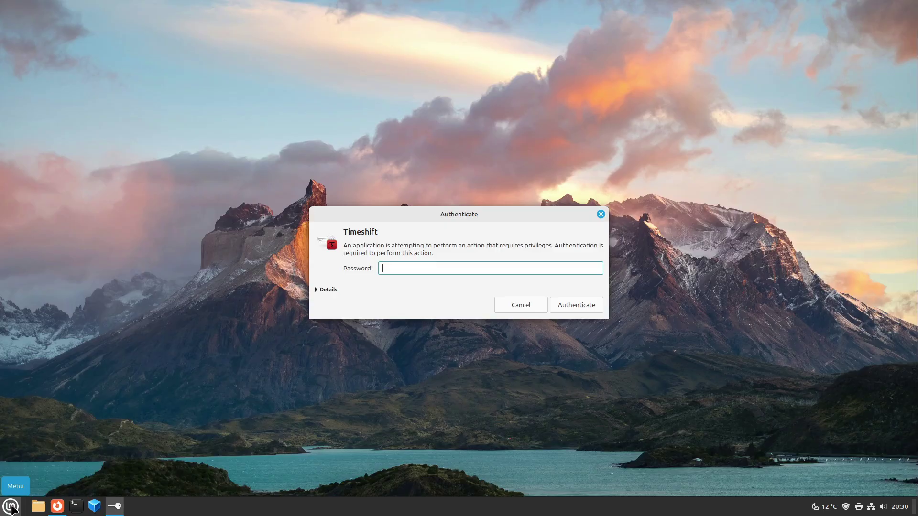
type("******")
key("Return")
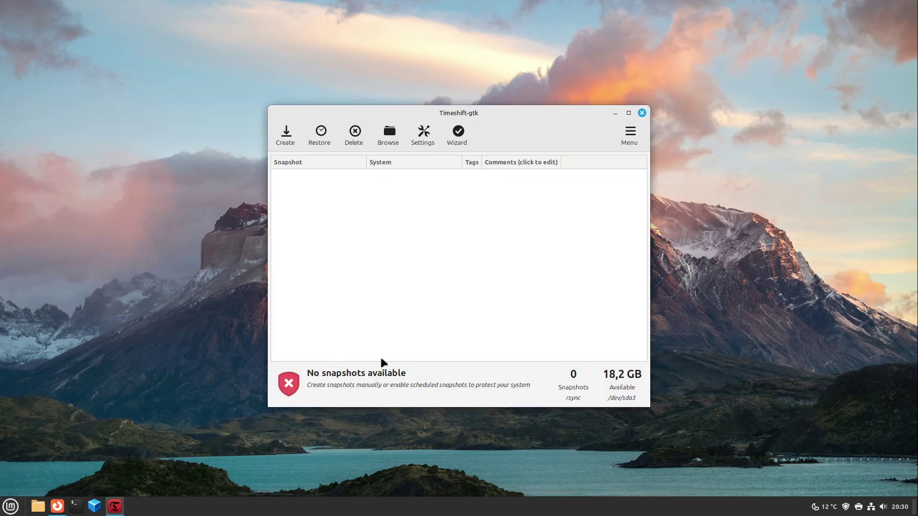
left_click(457, 134)
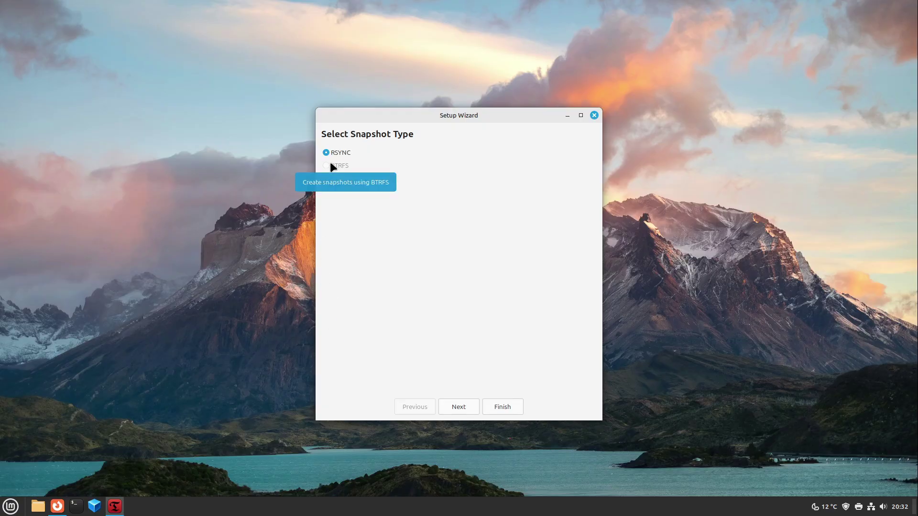
Step: Keep RSYNC as the snapshot type and proceed to snapshot location selection
left_click(457, 407)
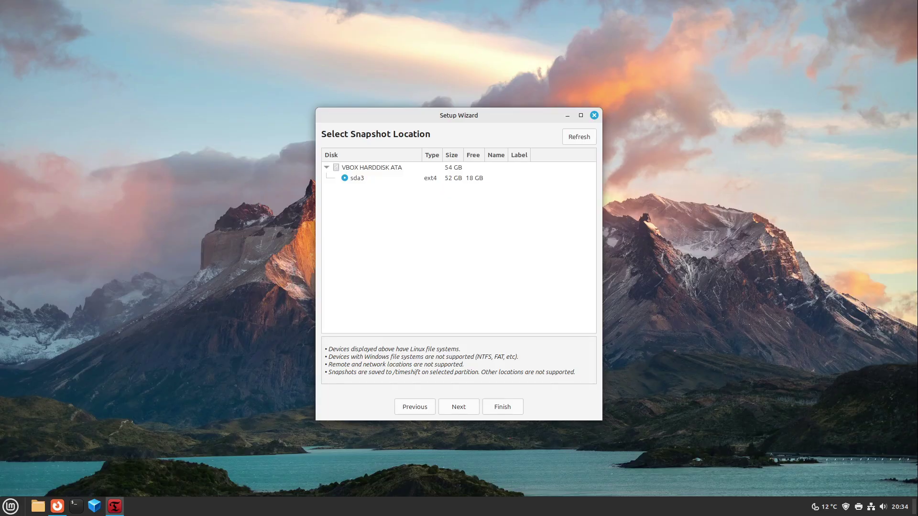
Step: Accept sda3 (ext4, 52 GB, 18 GB free) as the snapshot location
left_click(459, 408)
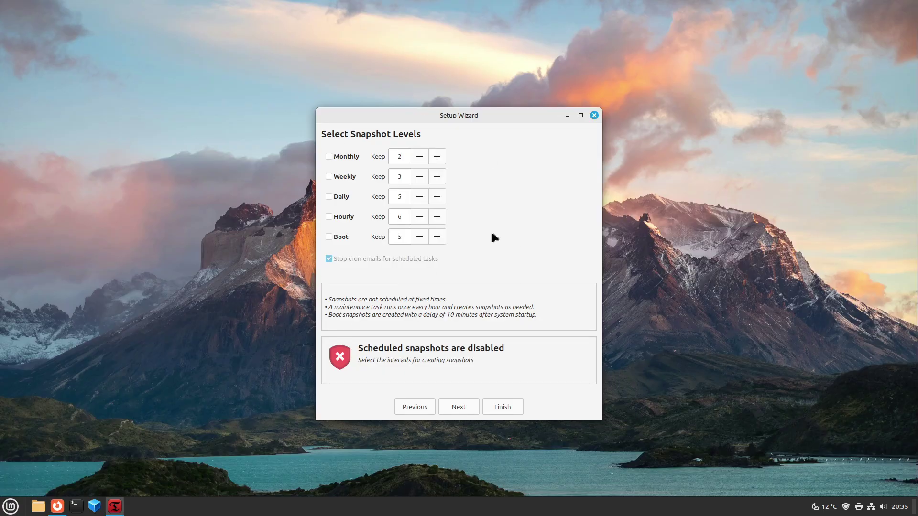
Step: Toggle Monthly snapshots on and back off so no schedule level is enabled
left_click(328, 156)
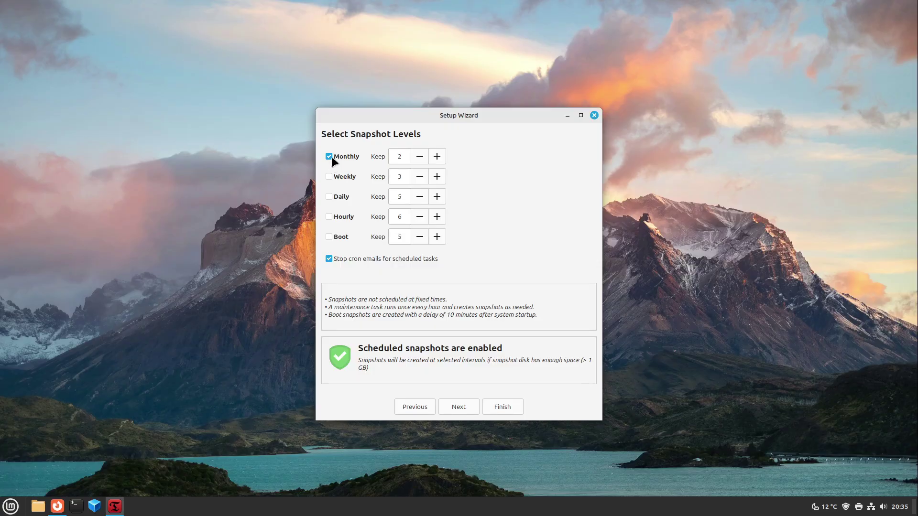
left_click(331, 156)
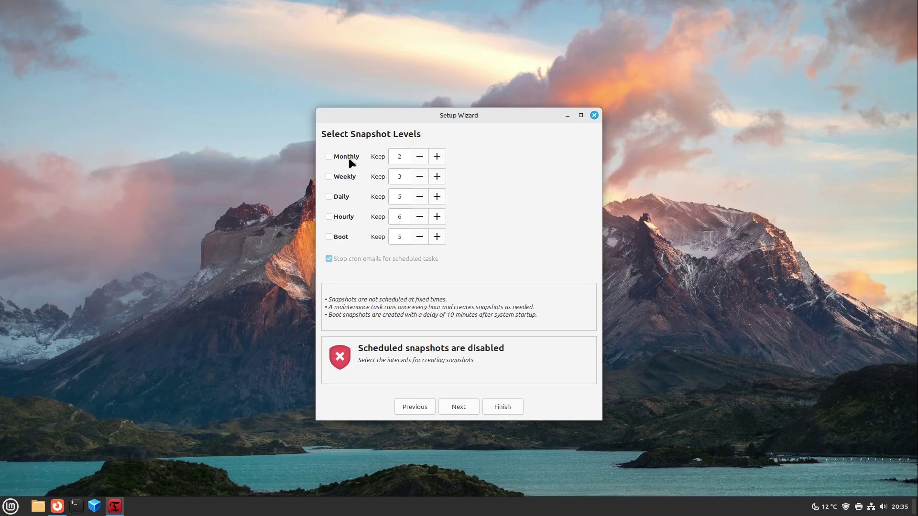
Step: Finish the wizard with home directories excluded and close it, leaving 0 rsync snapshots
left_click(474, 405)
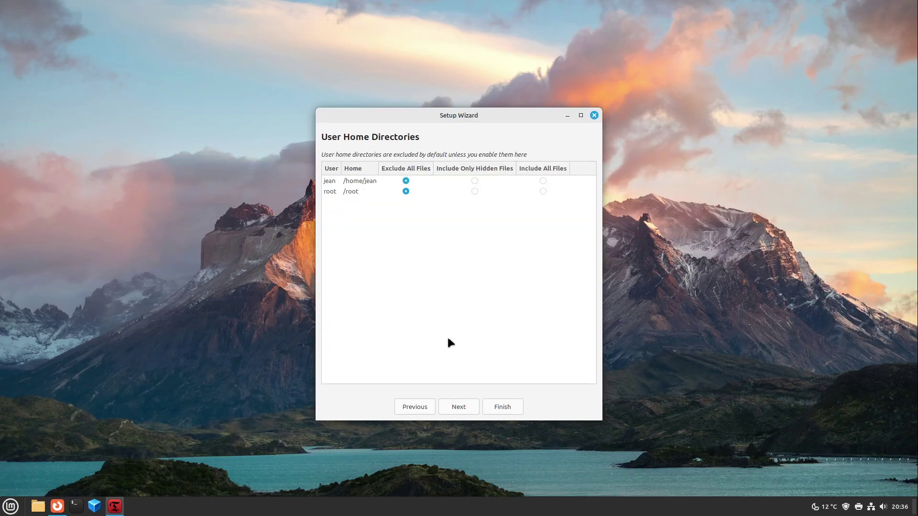
left_click(457, 405)
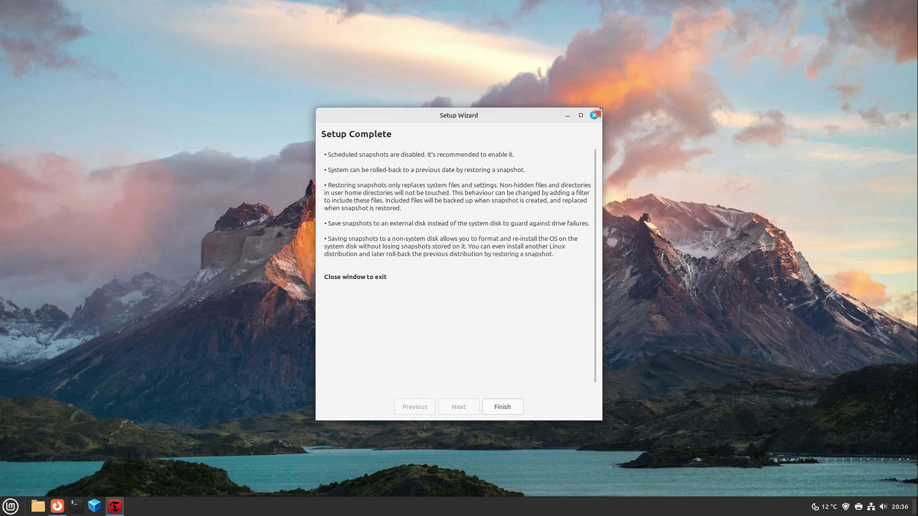
left_click(594, 115)
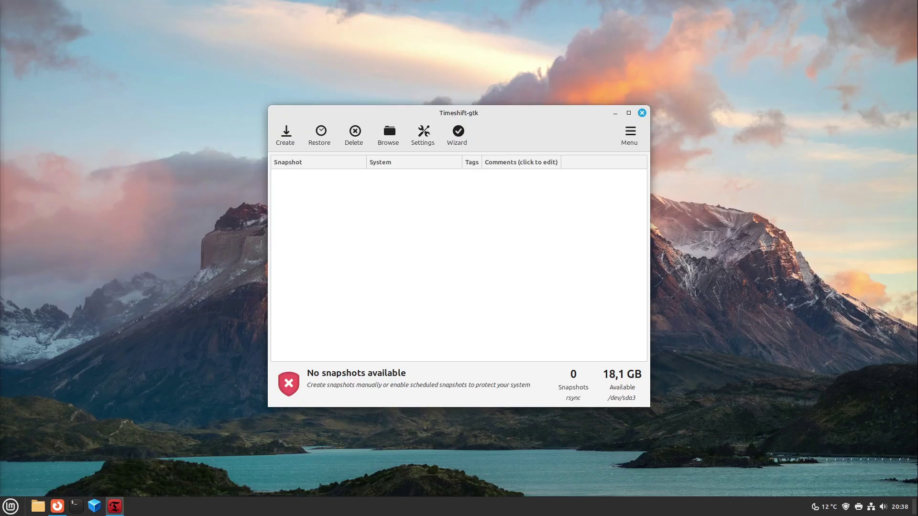
left_click(10, 506)
Step: Launch Users and Groups via a 'users' search with the admin password, placed right of Timeshift
type("d")
key("BackSpace")
type("users")
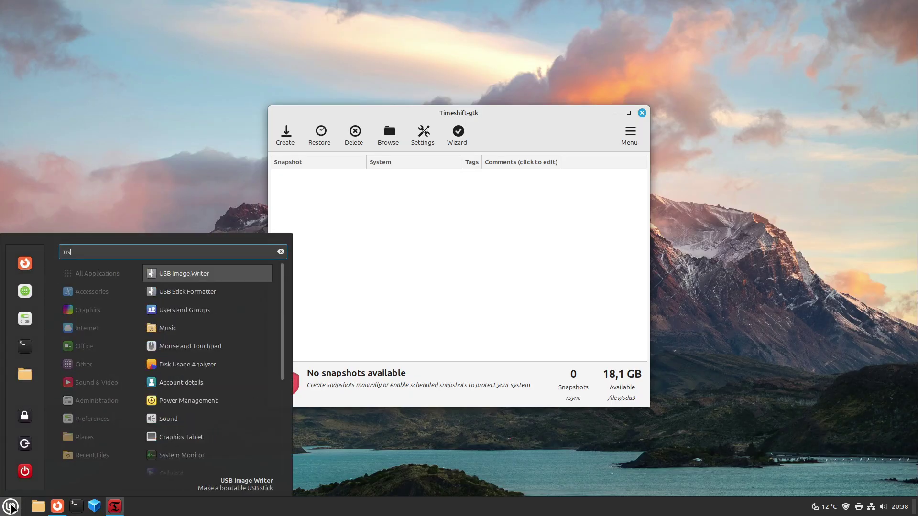
key("Return")
type("******")
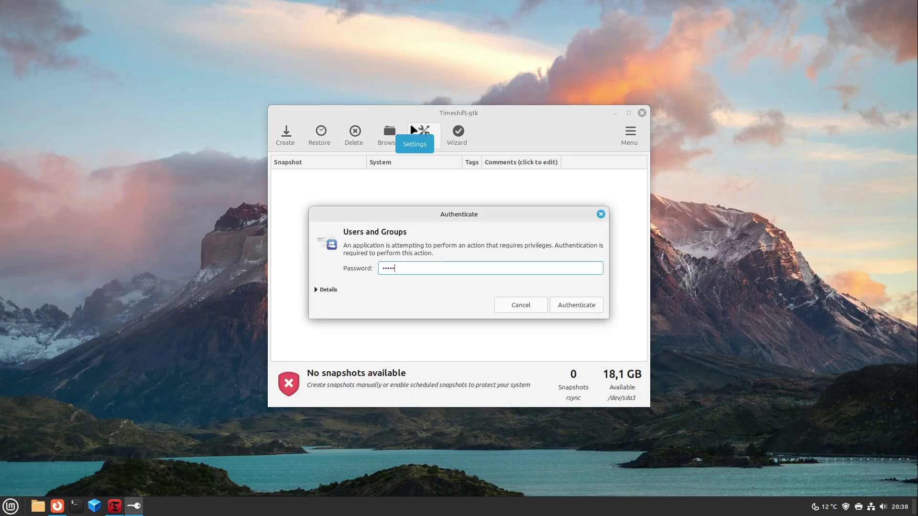
key("Return")
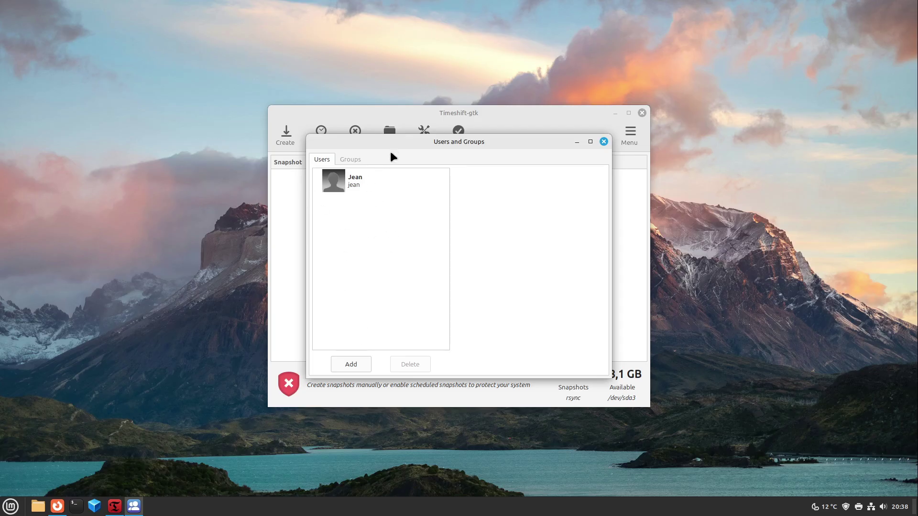
left_click_drag(390, 143, 746, 110)
left_click_drag(536, 120, 433, 136)
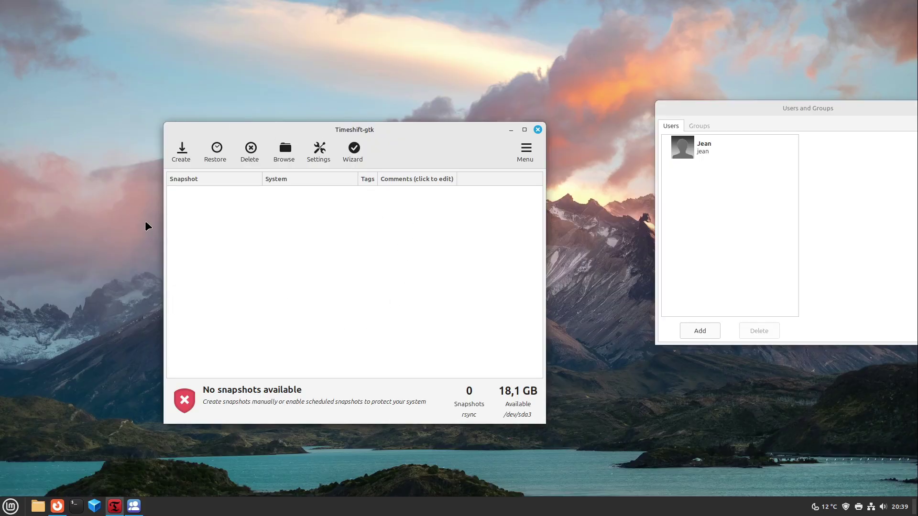
Step: Move the Users and Groups window left and down so it is fully visible
left_click_drag(717, 114, 656, 152)
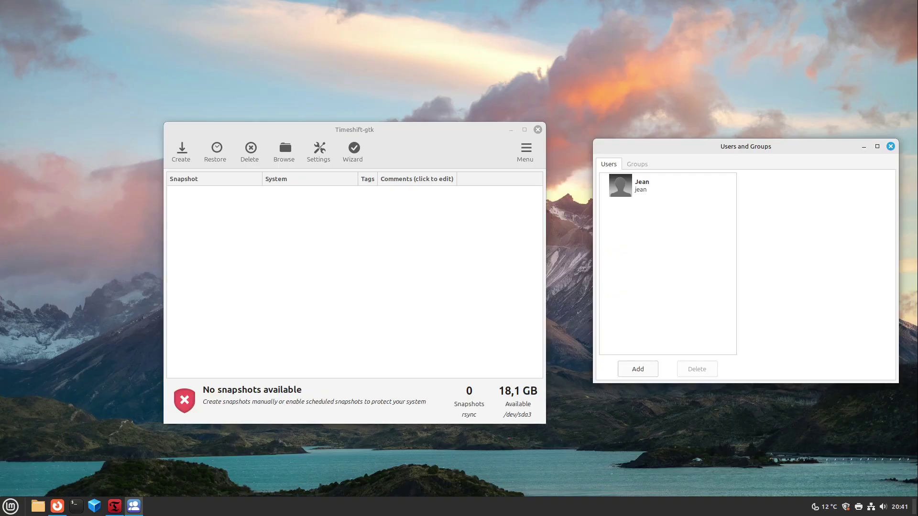
left_click(457, 145)
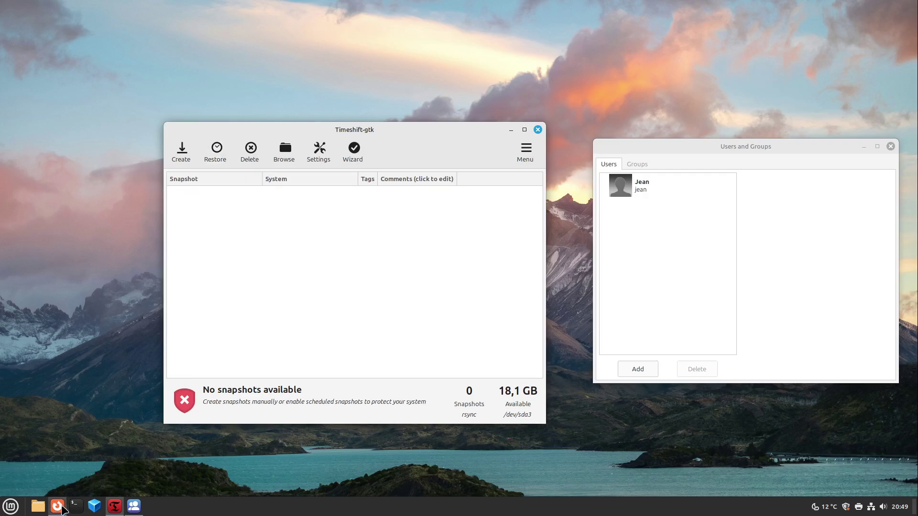
left_click(58, 507)
left_click(249, 25)
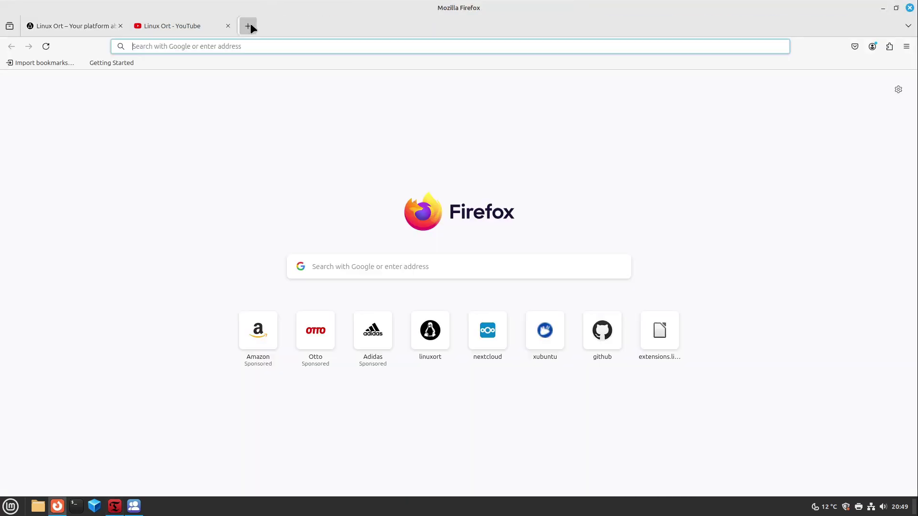
type("linux-assistant.org")
key("Return")
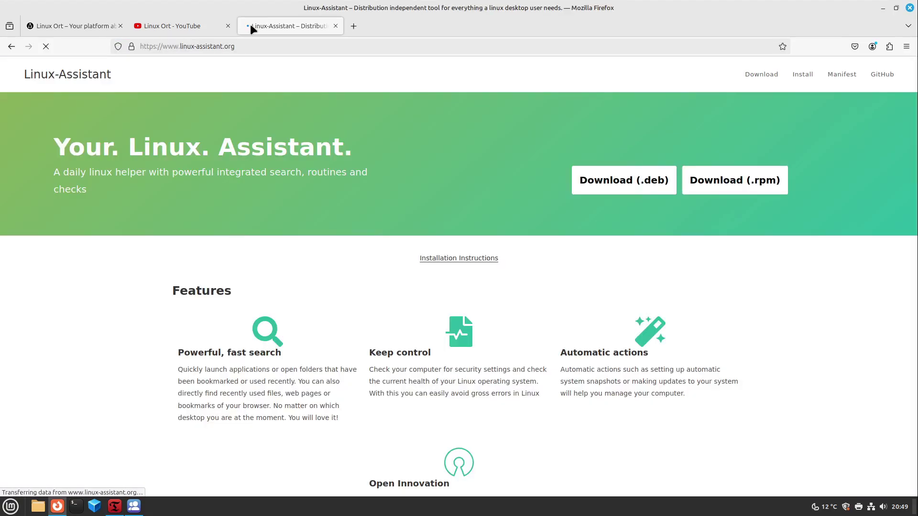
scroll(383, 322, "down", 15)
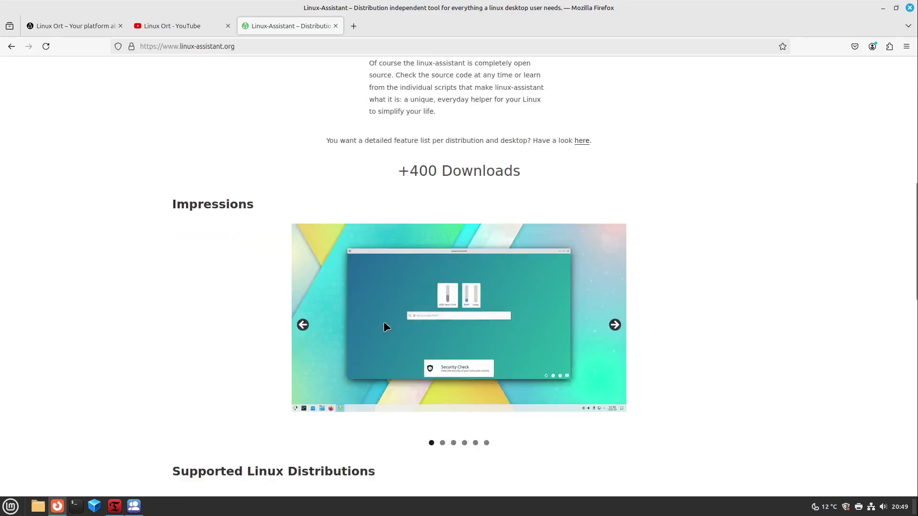
scroll(430, 306, "up", 3)
scroll(455, 287, "up", 10)
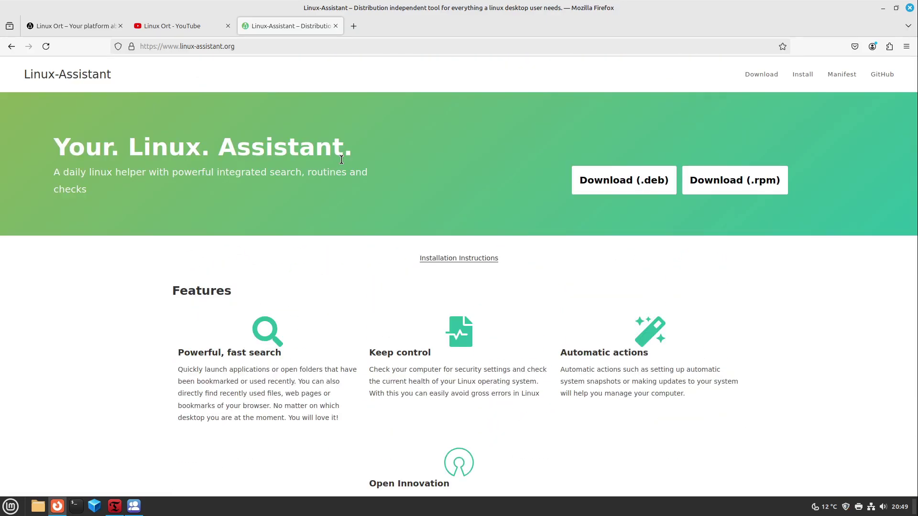
Step: Minimize Firefox to reveal Timeshift's empty snapshot list and Users and Groups
left_click(883, 8)
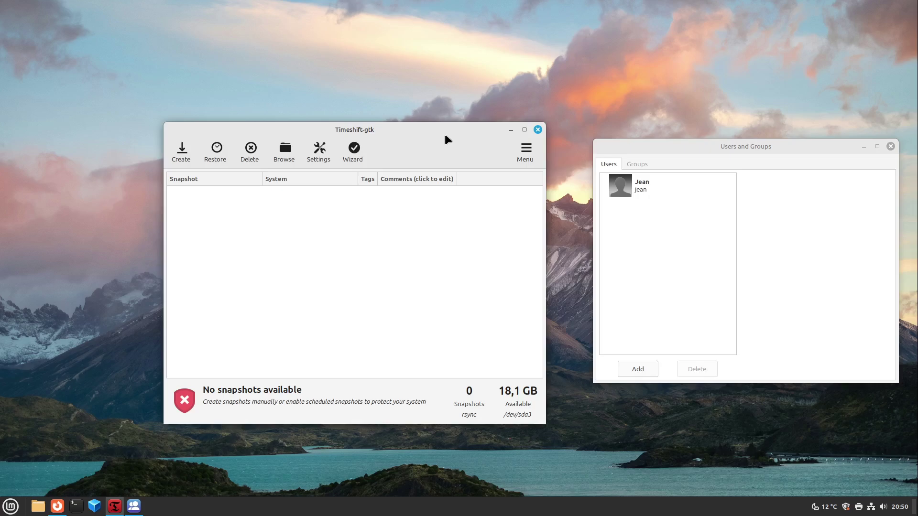
Step: Close Timeshift and Users and Groups, then restore Firefox on the Linux Ort tab
left_click(536, 130)
left_click_drag(829, 155, 530, 156)
left_click(591, 146)
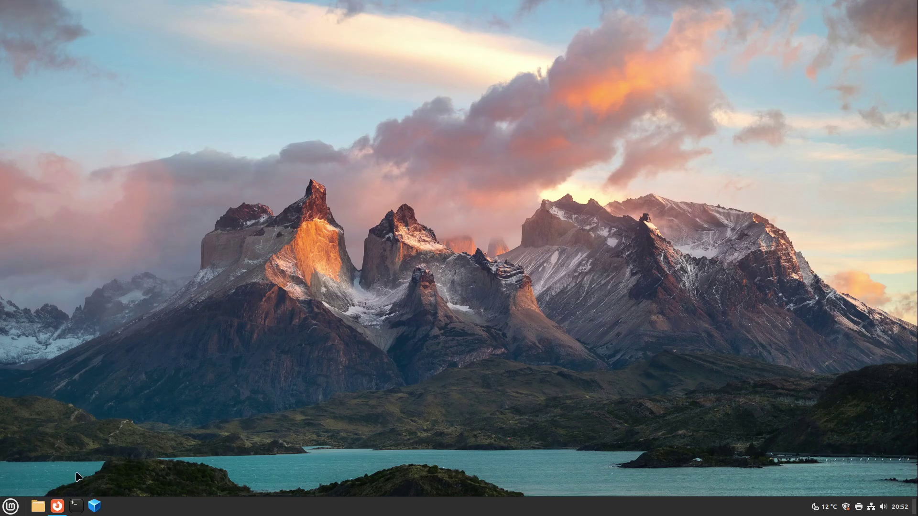
left_click(57, 505)
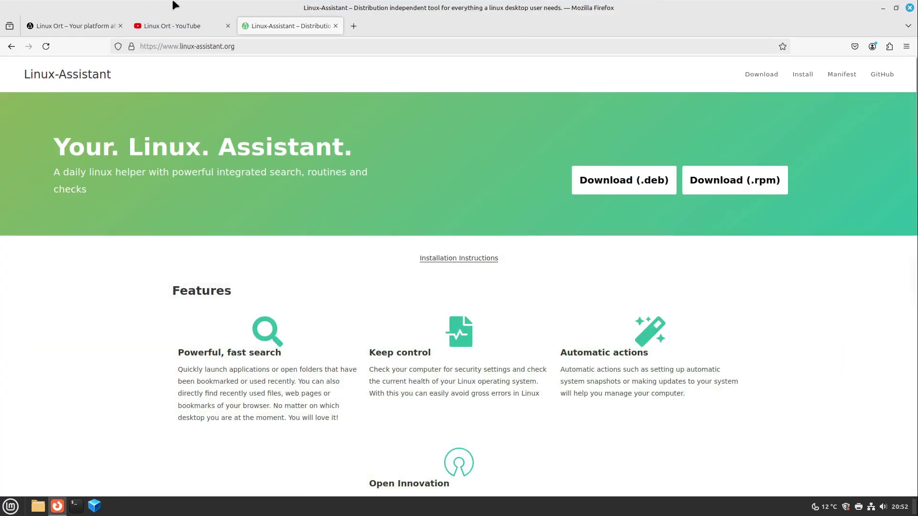
left_click(85, 25)
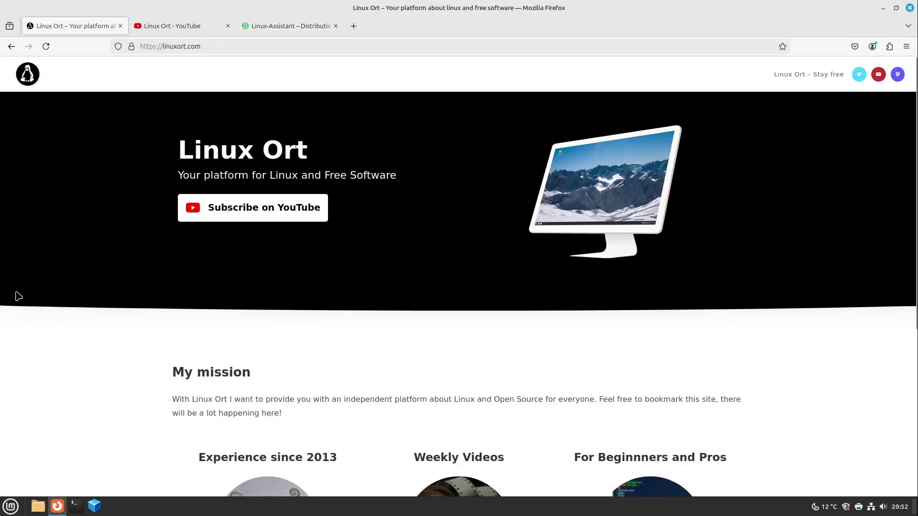